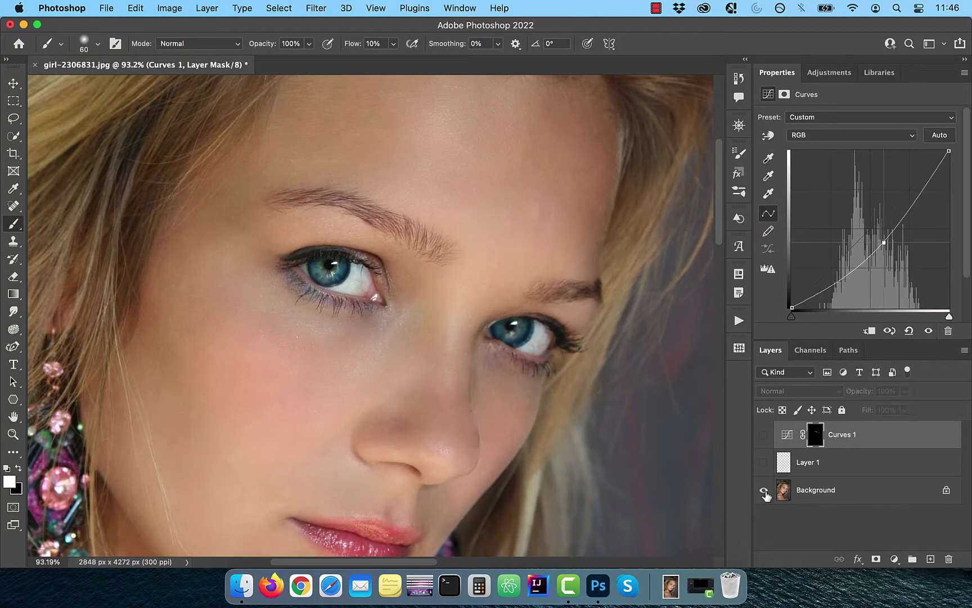
Toggle the eyebrow edit layers on, off and on again to compare against the original portrait
left_click(764, 491, "alt")
left_click(765, 491, "alt")
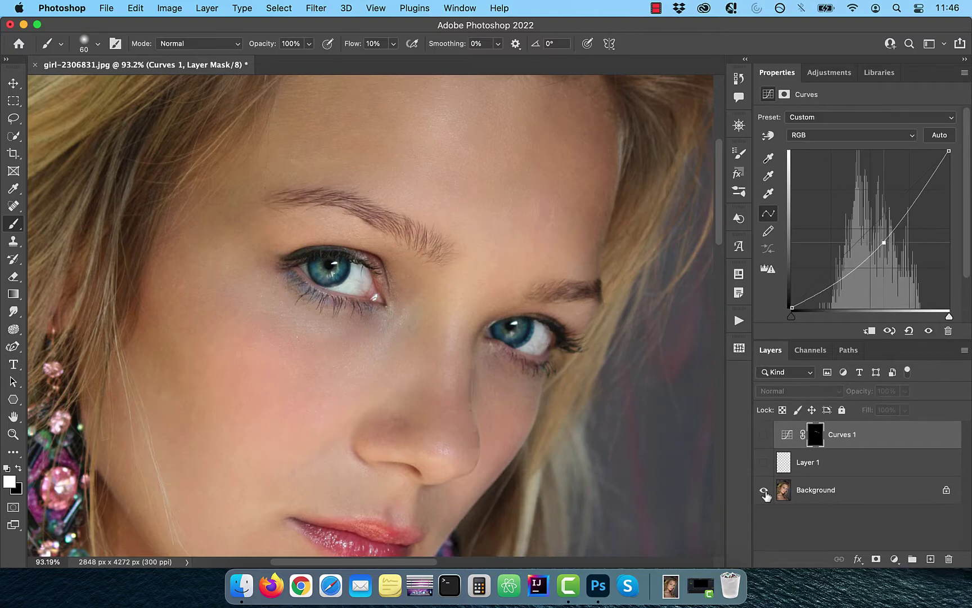
left_click(764, 490, "alt")
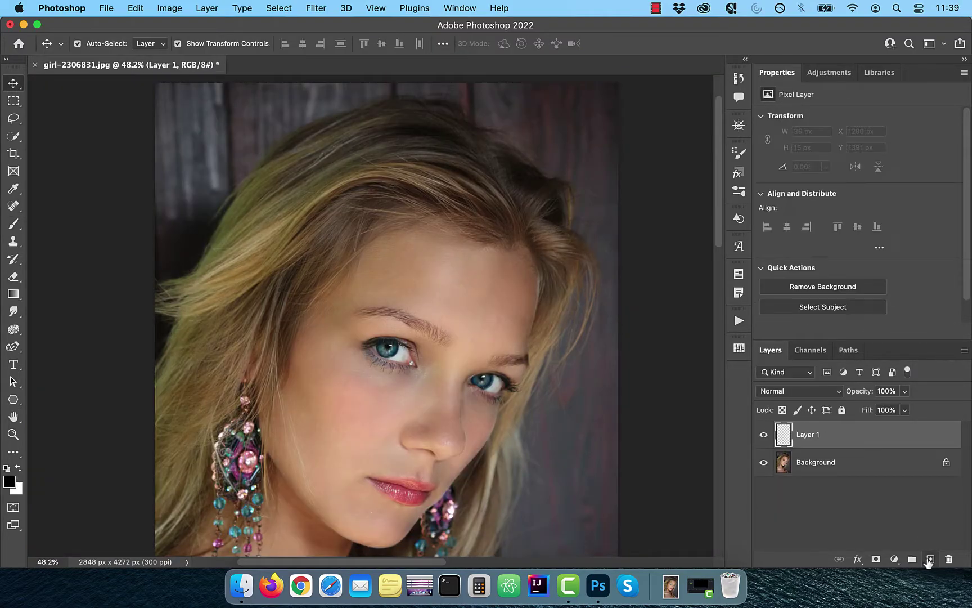
Choose the Brush tool with 100% flow, 1 px size and 0% hardness
left_click(13, 225)
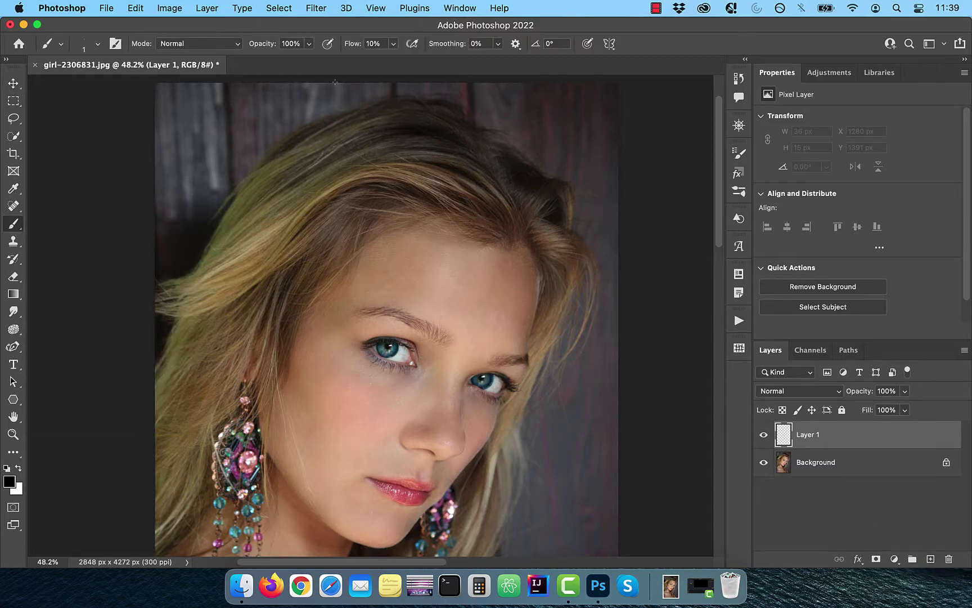
left_click_drag(353, 51, 414, 48)
left_click(98, 43)
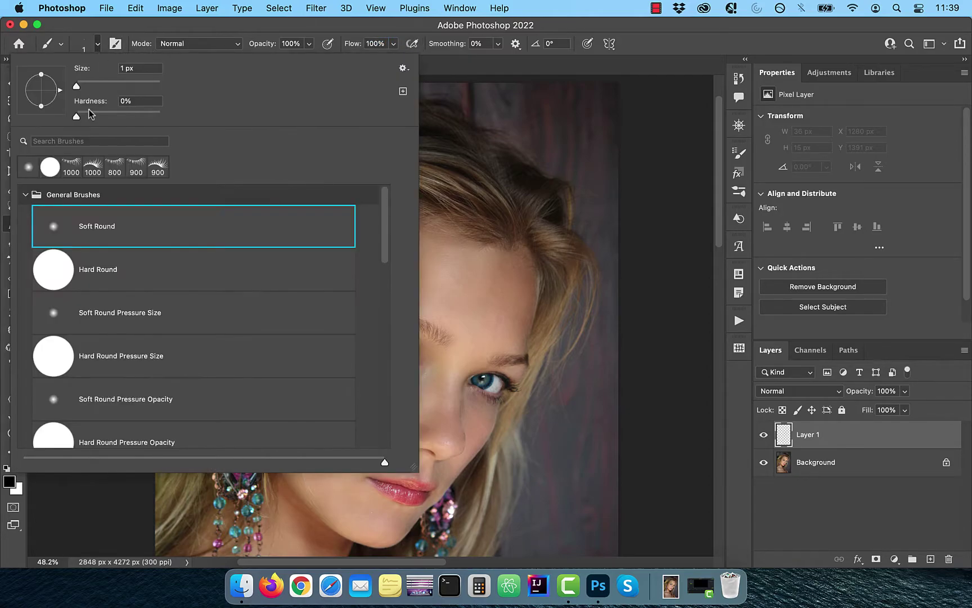
left_click(74, 86)
left_click(96, 43)
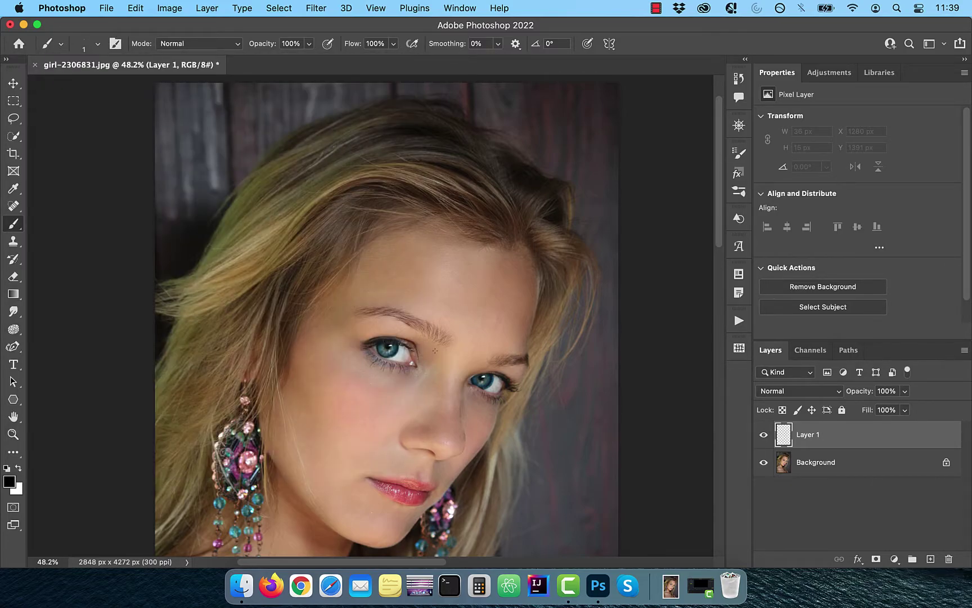
scroll(434, 354, "up", 3)
scroll(435, 354, "up", 5)
scroll(435, 353, "up", 2)
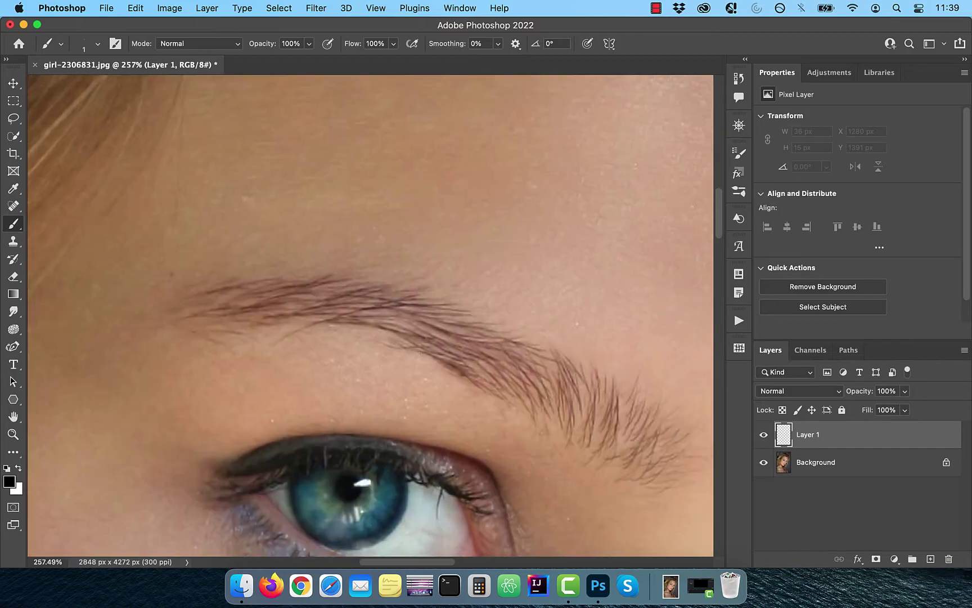
scroll(434, 353, "up", 3)
scroll(435, 353, "up", 2)
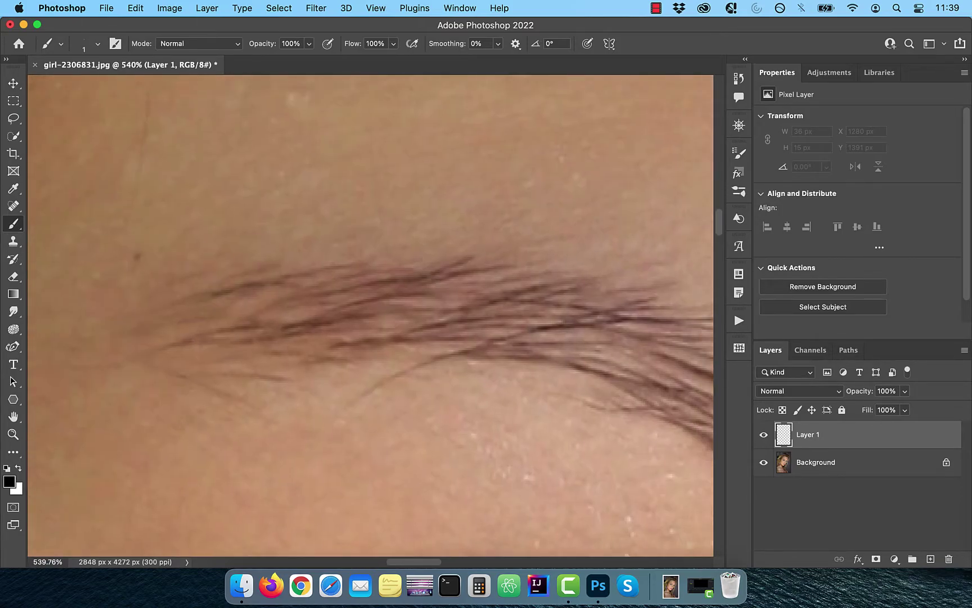
scroll(434, 354, "up", 2)
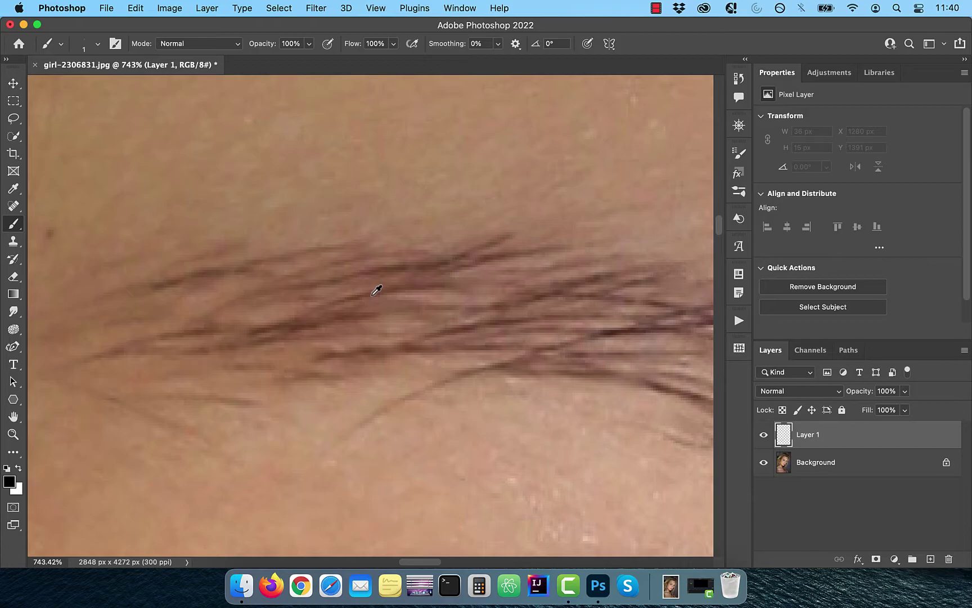
Sample the brow's brown, paint three hair strokes into the left eyebrow, and set Layer 1 to 85% opacity
left_click(376, 289, "alt")
scroll(375, 287, "left", 2)
left_click_drag(267, 312, 389, 267)
left_click_drag(332, 318, 388, 299)
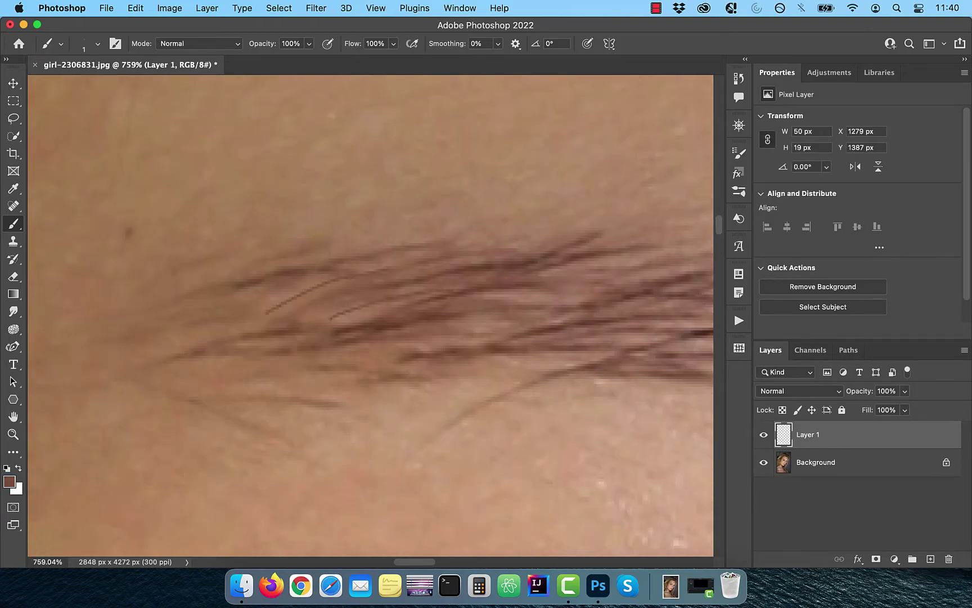
left_click_drag(261, 302, 312, 288)
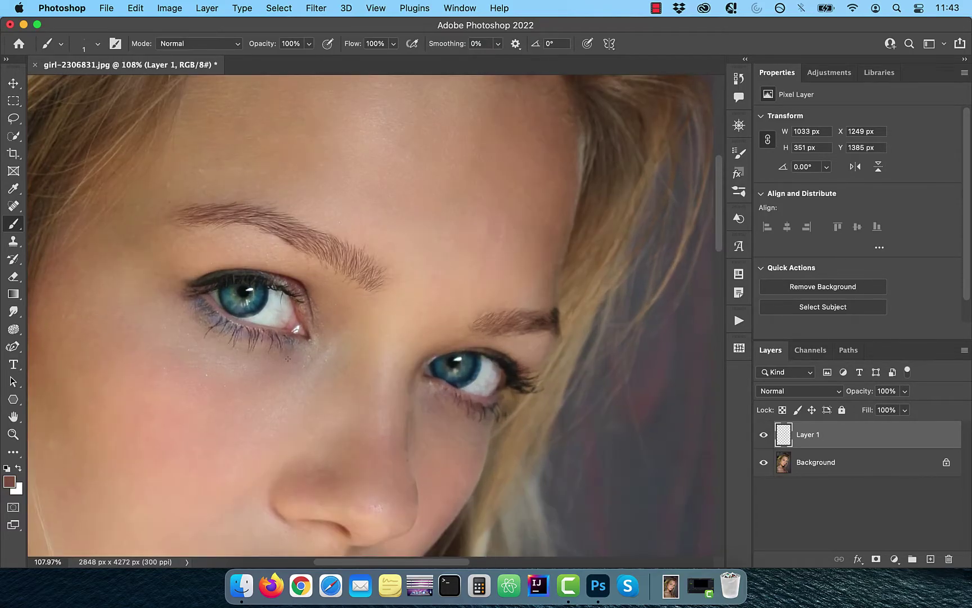
left_click(886, 390)
type("85")
key("Return")
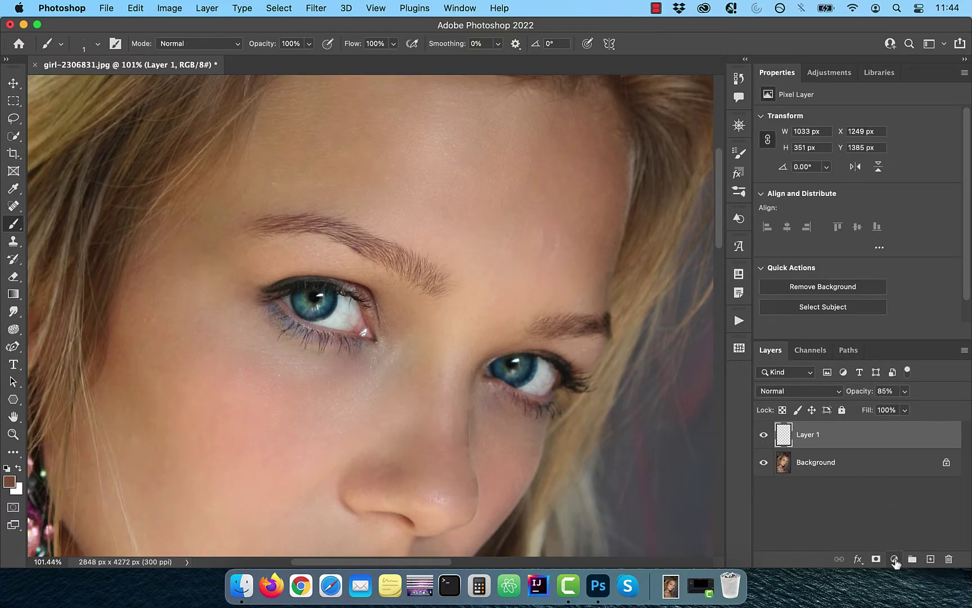
Add a Curves adjustment layer and pull its curve midpoint down to darken the portrait
left_click(895, 560)
left_click(900, 330)
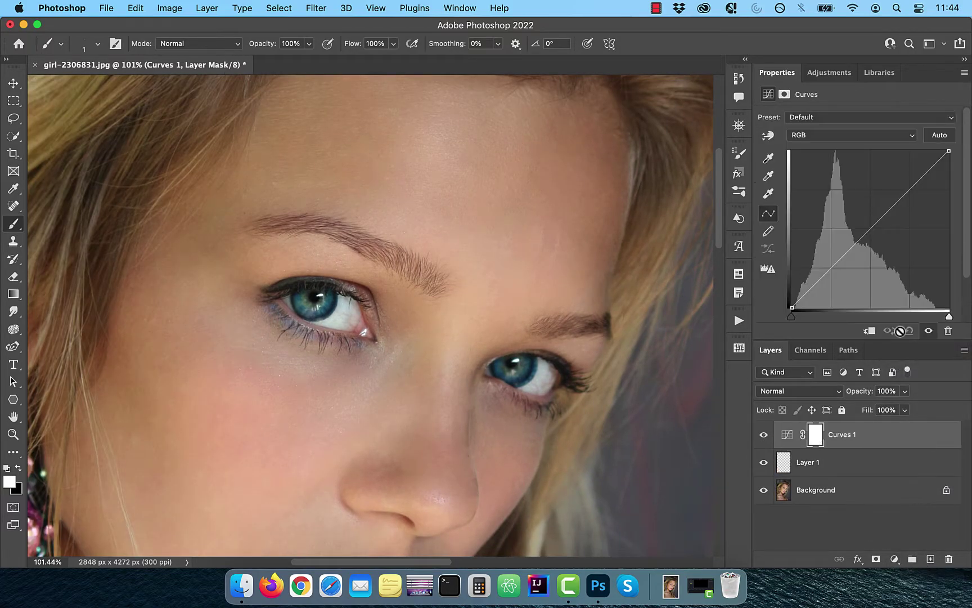
left_click_drag(870, 229, 885, 243)
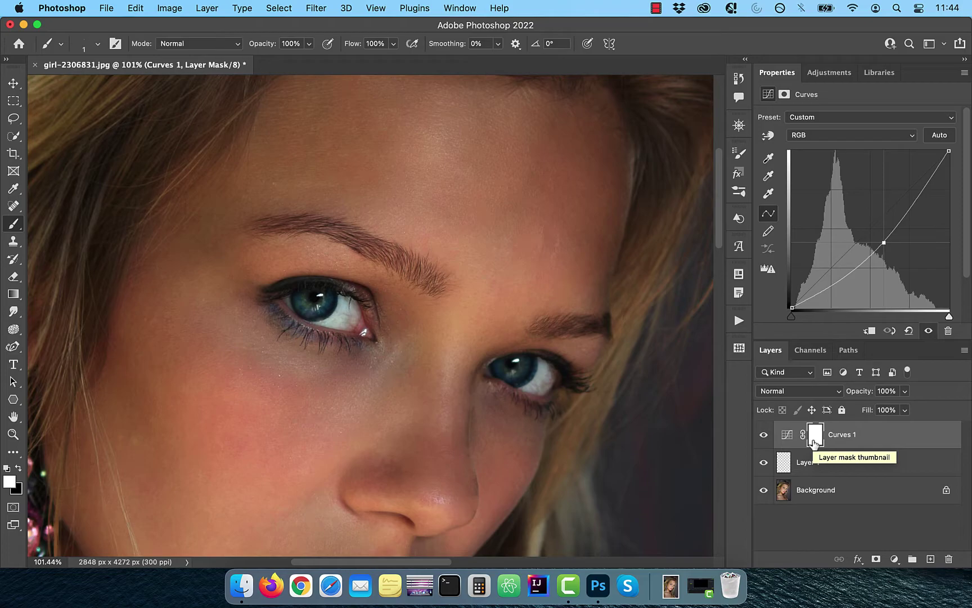
Invert the Curves mask to black, and set up a larger brush at 10% flow
key("super+i")
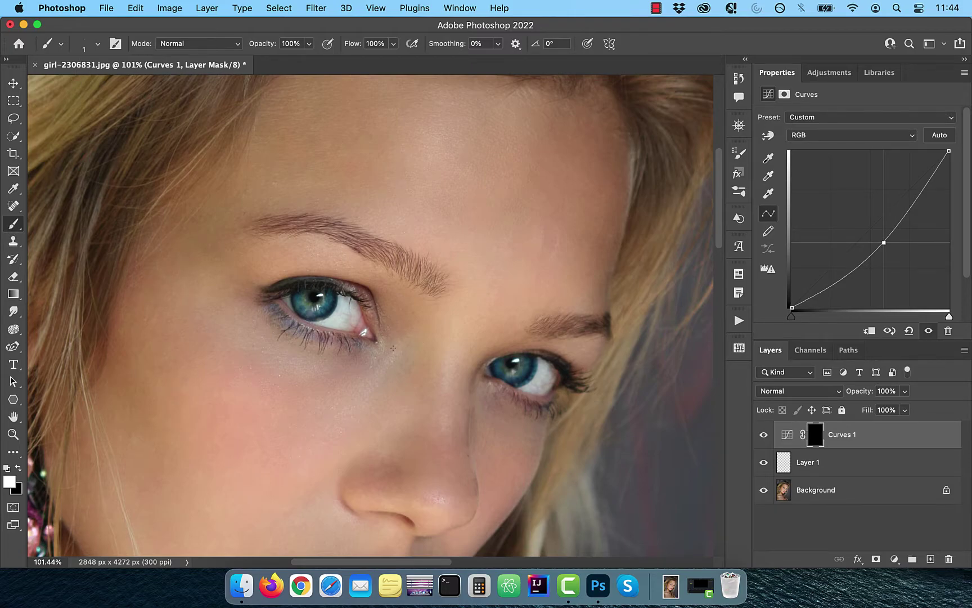
key("bracketright")
key("bracketright")
key("bracketright")
key("bracketright")
key("bracketright")
key("bracketright")
key("bracketright")
left_click(372, 45)
left_click(373, 44)
key("BackSpace")
key("ctrl+plus")
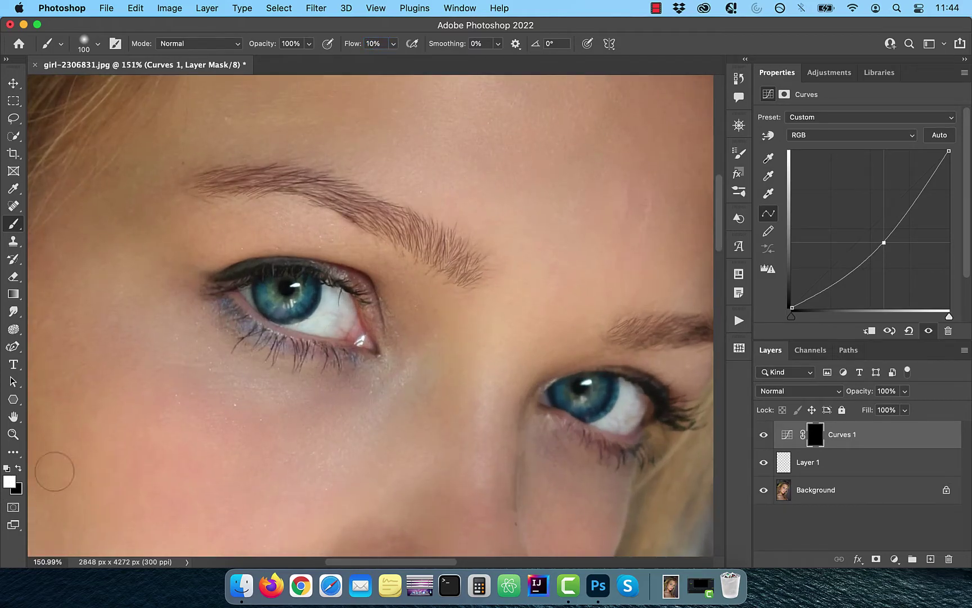
key("bracketleft")
scroll(477, 274, "up", 2)
Paint the Curves darkening back onto the left and right eyebrows
left_click_drag(481, 264, 198, 159)
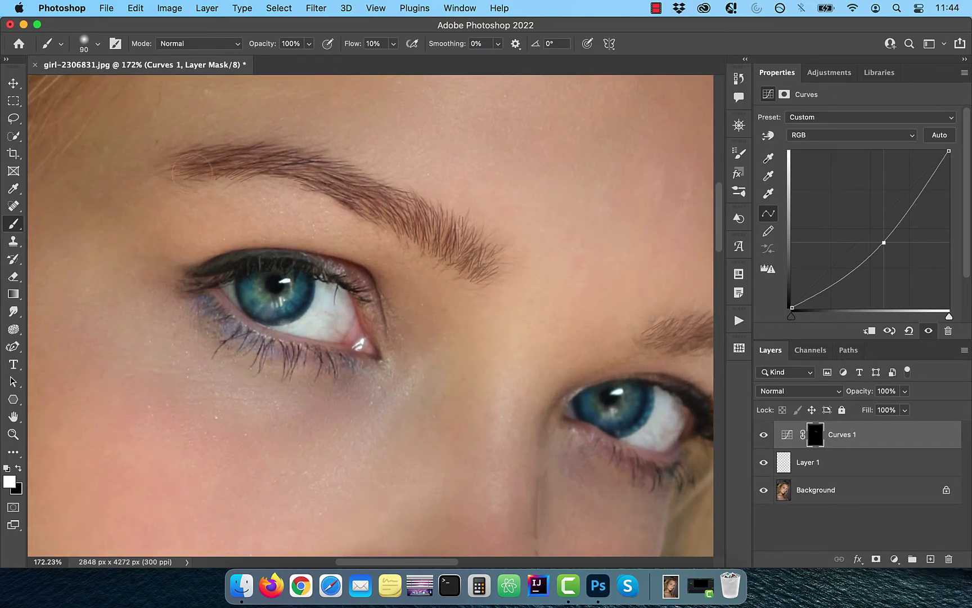
left_click_drag(608, 379, 177, 223)
key("bracketleft")
mouse_move(213, 189)
left_mouse_down()
mouse_move(303, 168)
mouse_move(605, 297)
left_mouse_up()
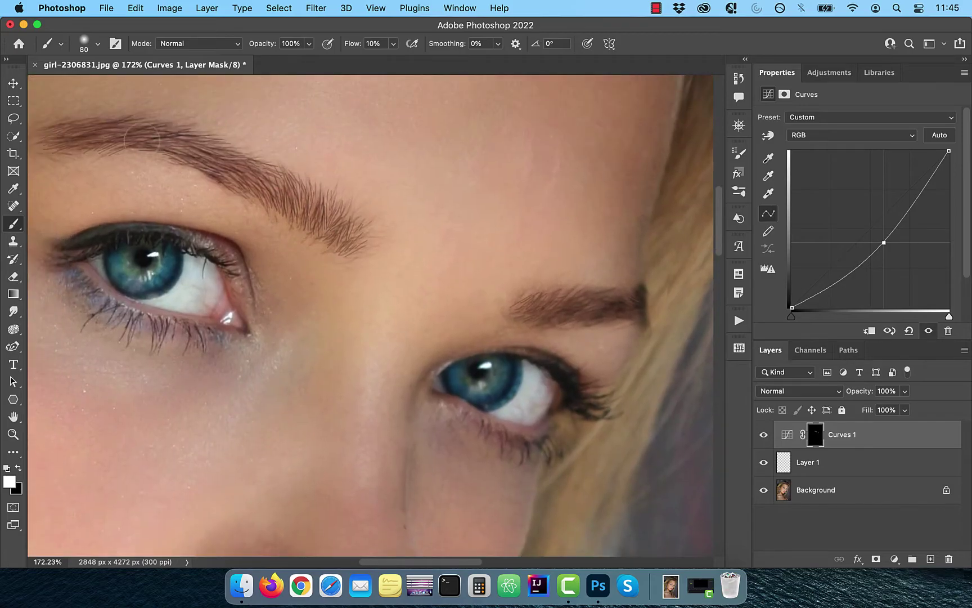
scroll(145, 134, "down", 3)
scroll(304, 304, "down", 2)
Toggle Curves 1 and Layer 1 off and on three times, ending with the edits visible
key("bracketleft")
key("bracketleft")
scroll(304, 304, "up", 3)
left_click(765, 491, "alt")
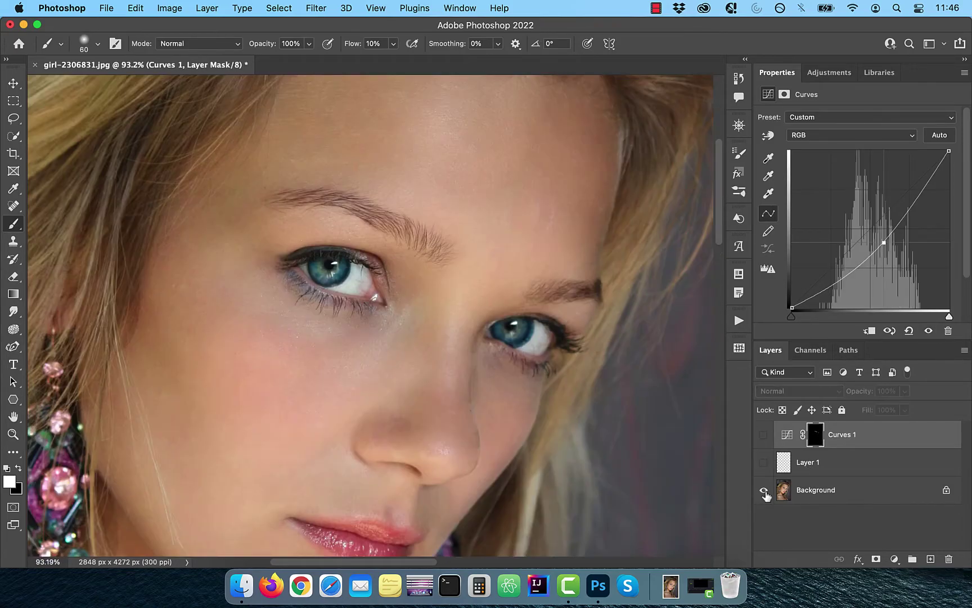
left_click(764, 490, "alt")
left_click(765, 491, "alt")
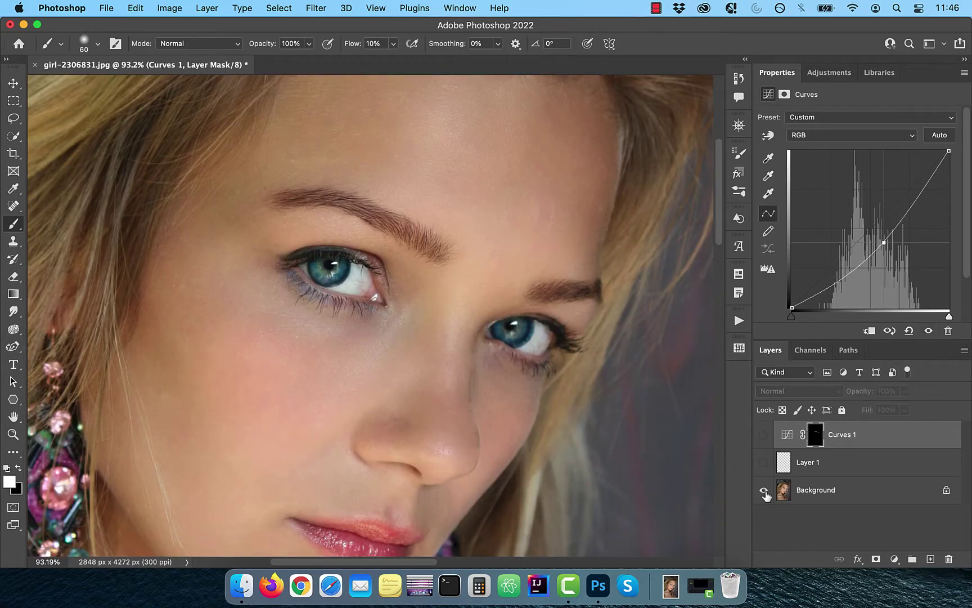
left_click(764, 491, "alt")
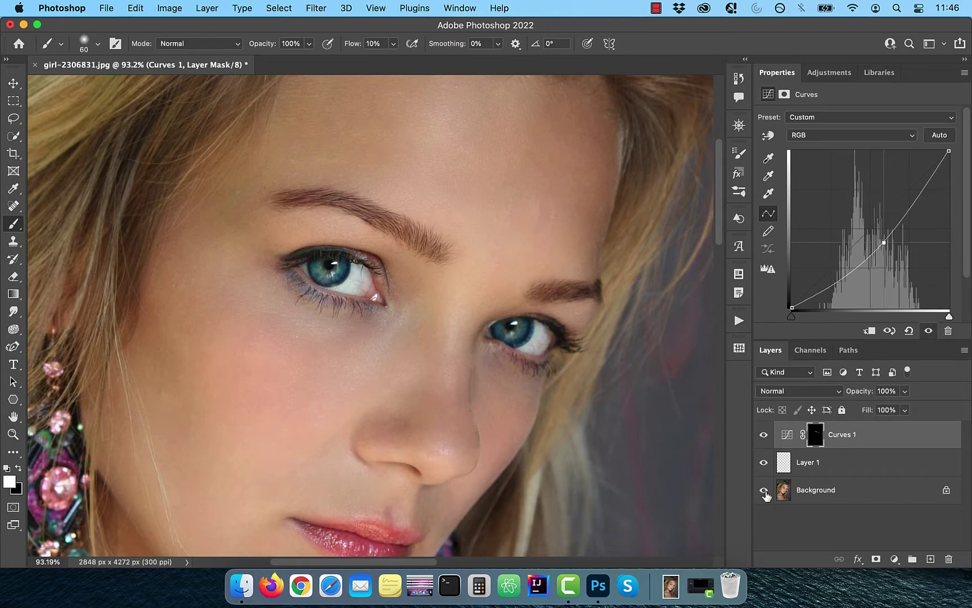
left_click(764, 491, "alt")
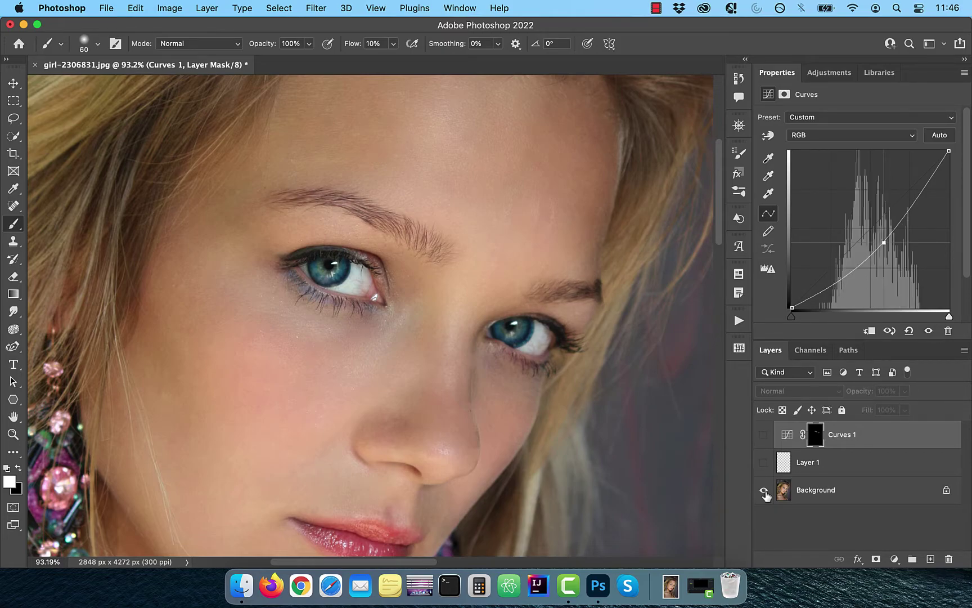
left_click(765, 491, "alt")
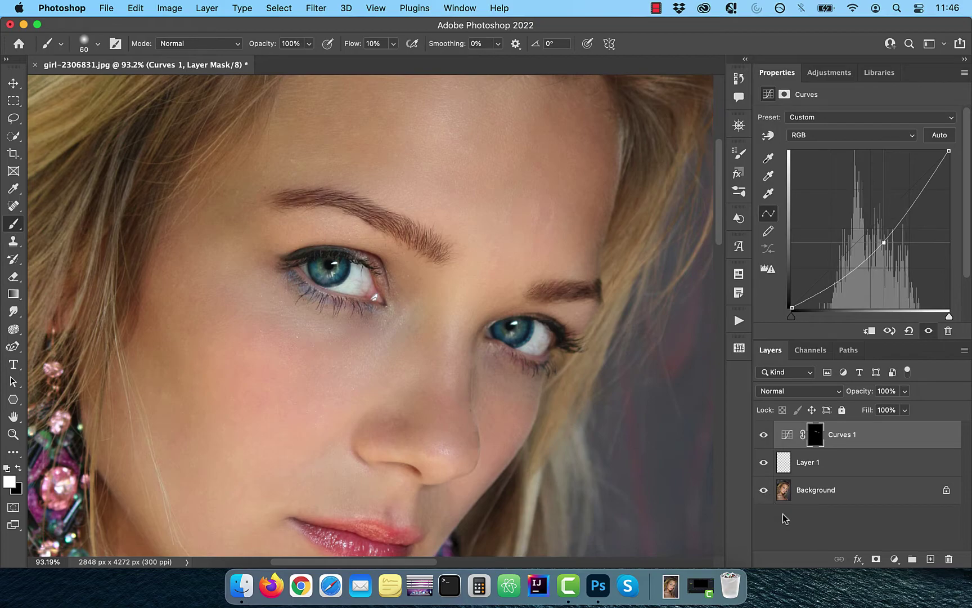